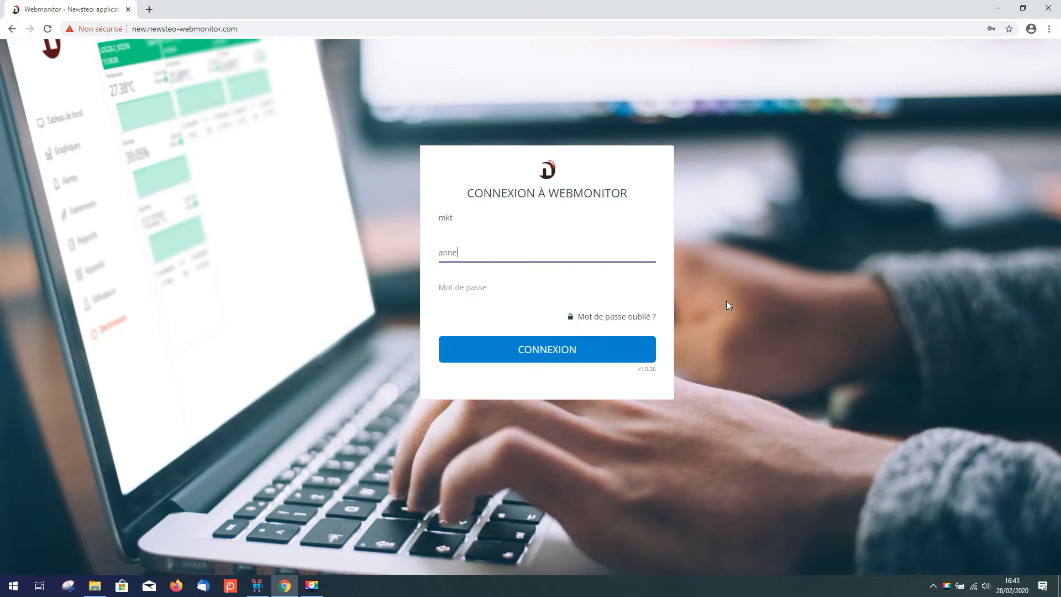
Enter the account password and log in to Webmonitor.
text(•)
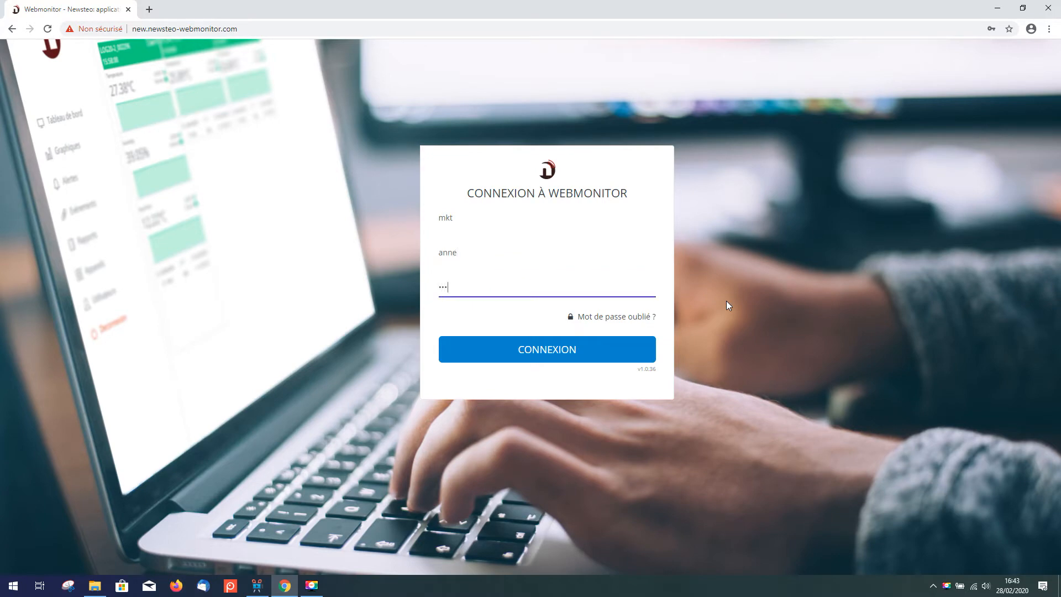
click(561, 350)
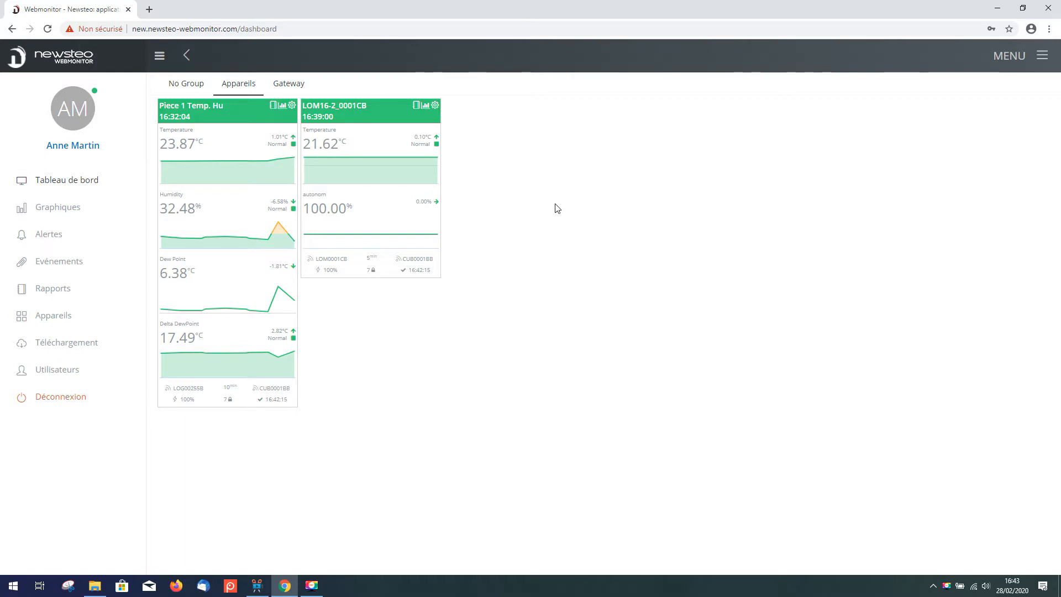
Collapse and re-expand the navigation sidebar, and show the dashboard's search and filter list.
click(159, 57)
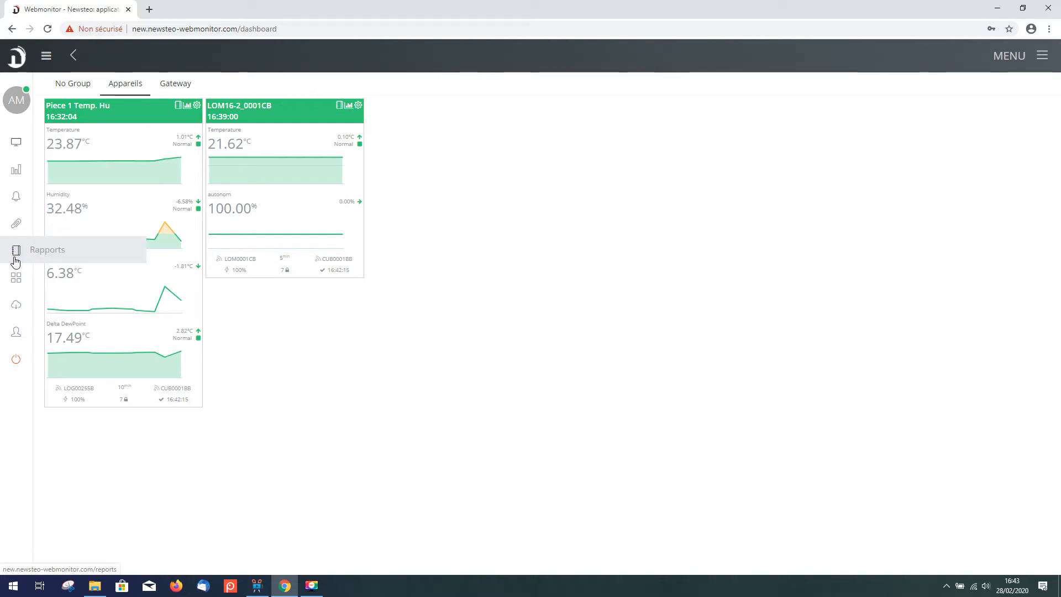
click(47, 56)
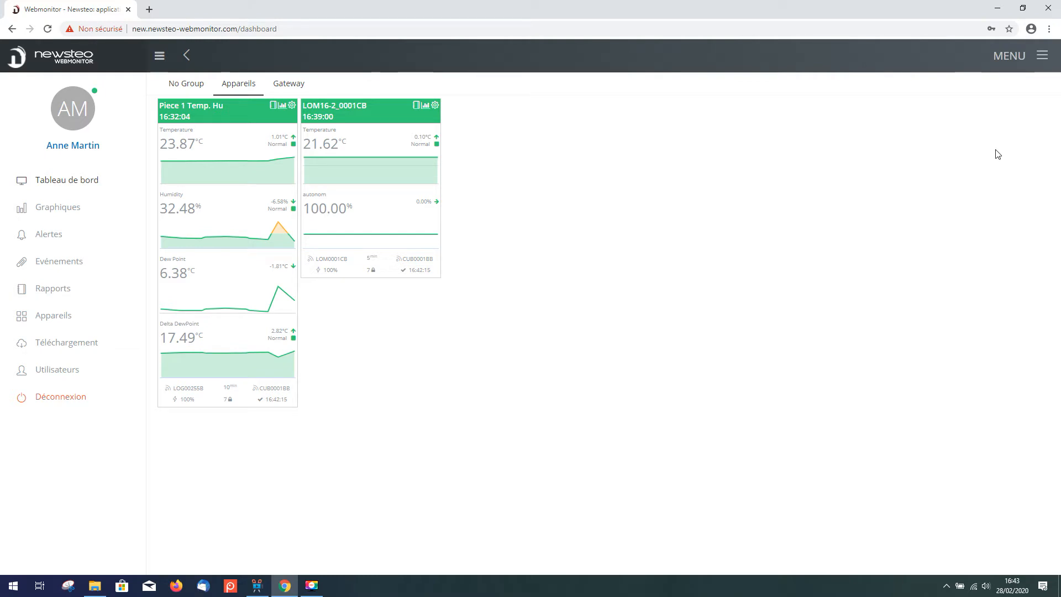
click(1042, 58)
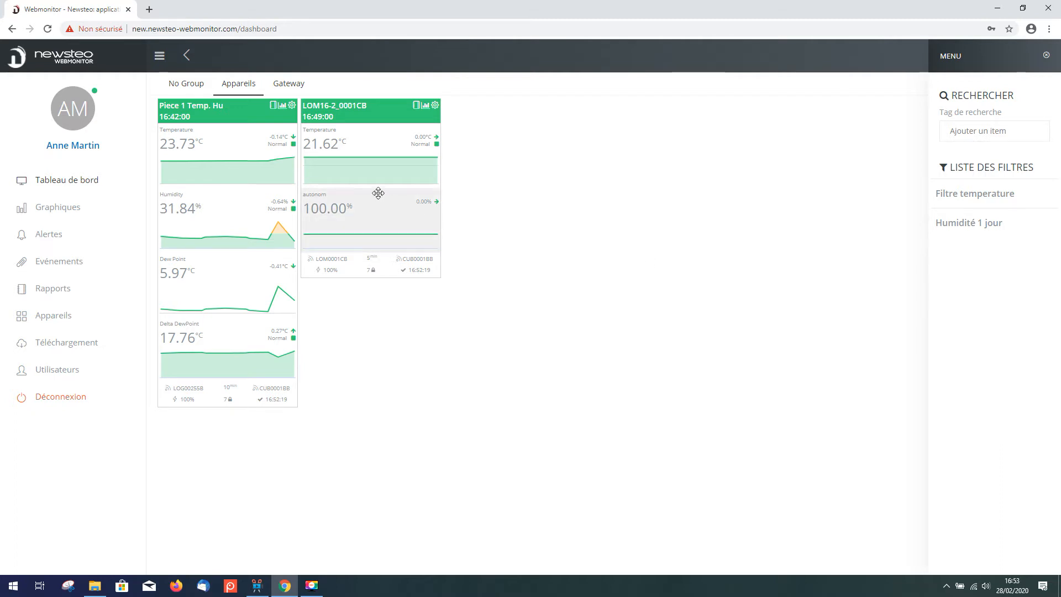
Examine the temperature and humidity curves of Piece 1 Temp. Hu, and view the Gateway group before returning to Appareils.
mouse_move(264, 160)
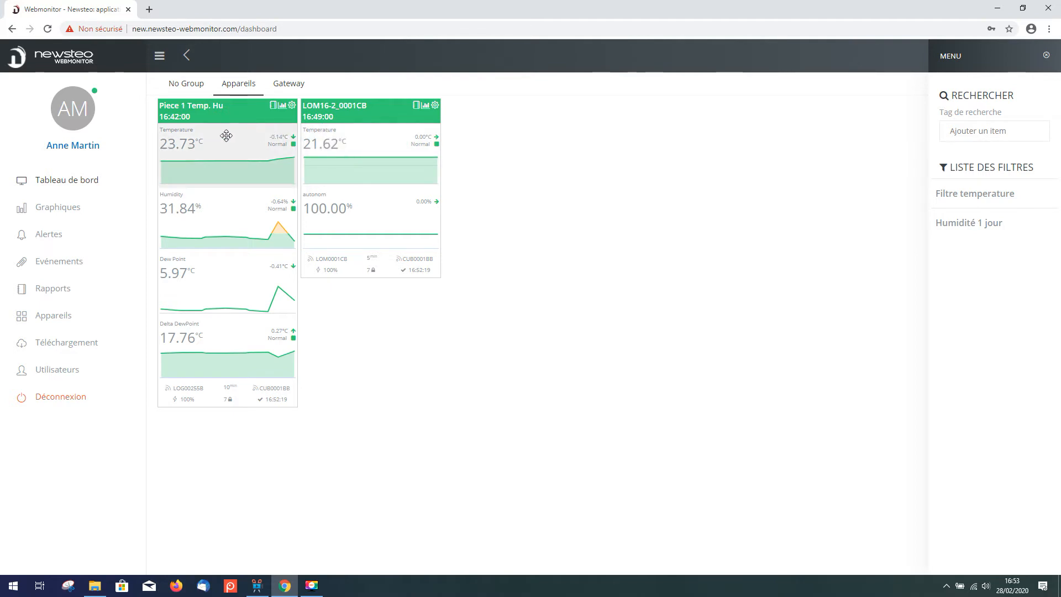
mouse_move(181, 161)
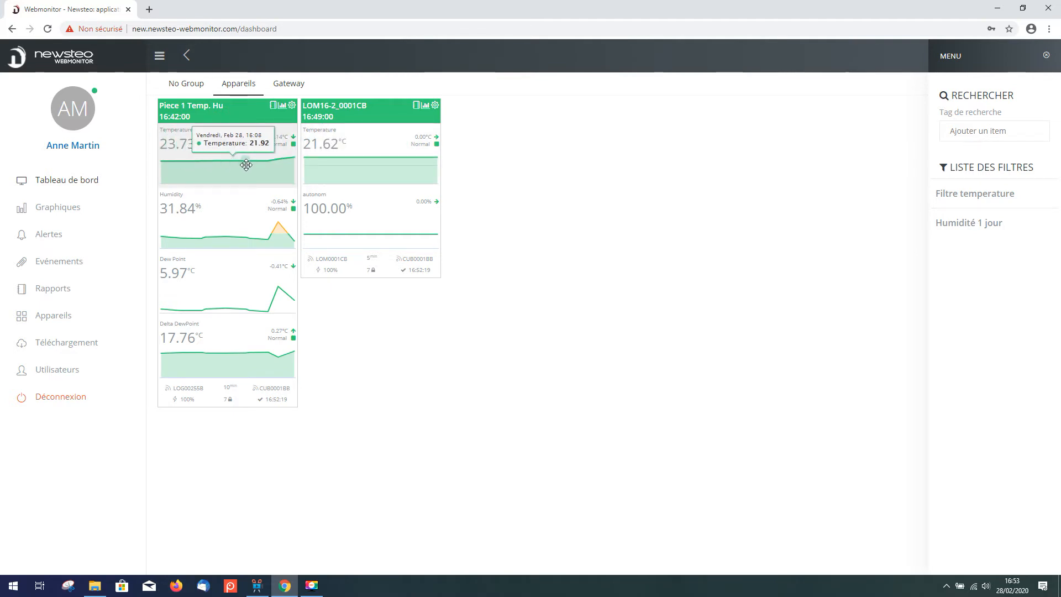
mouse_move(281, 226)
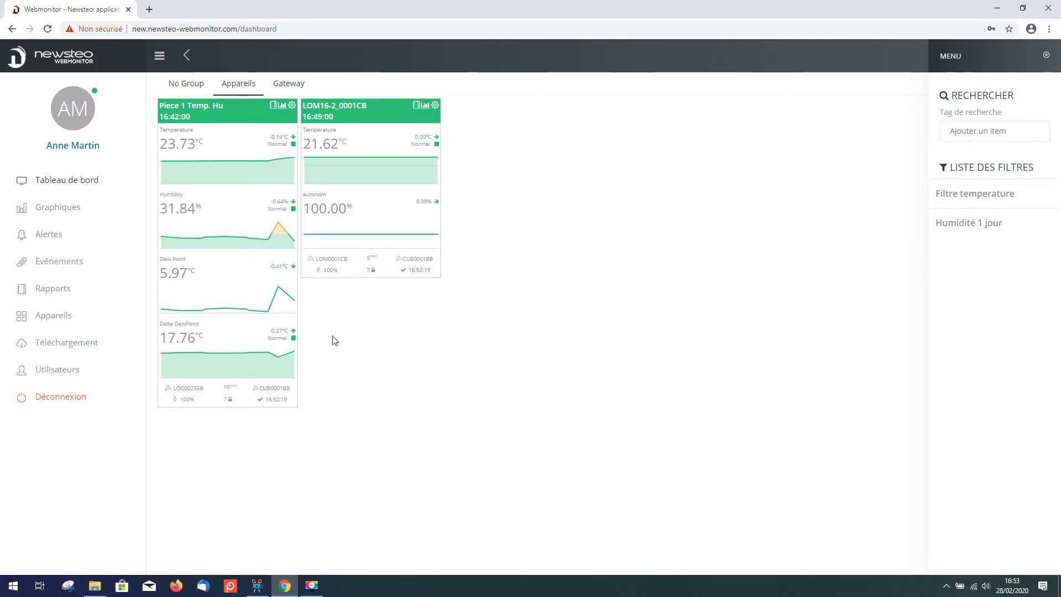
click(294, 90)
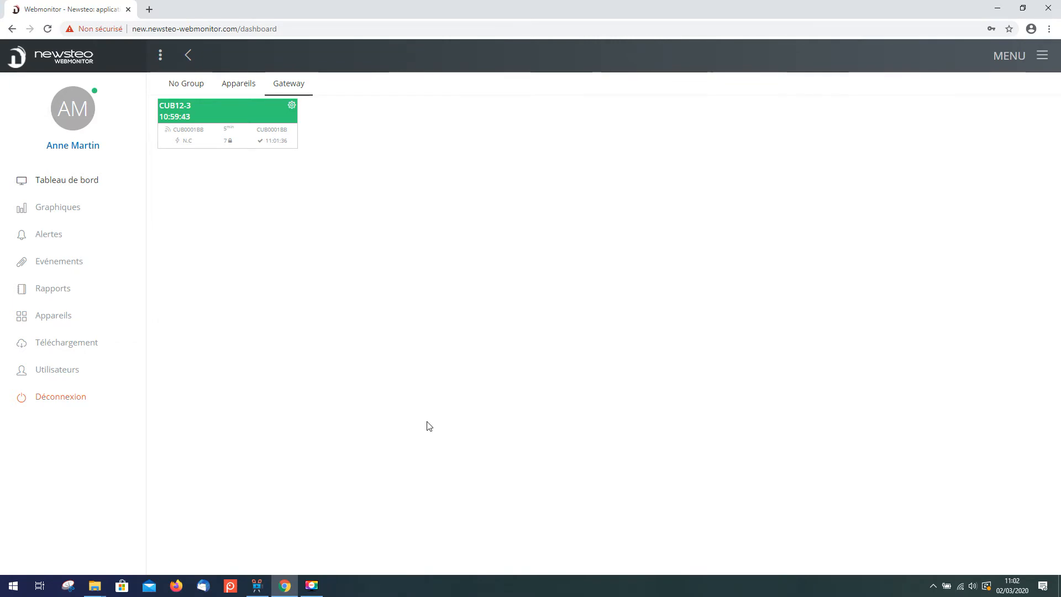
click(247, 90)
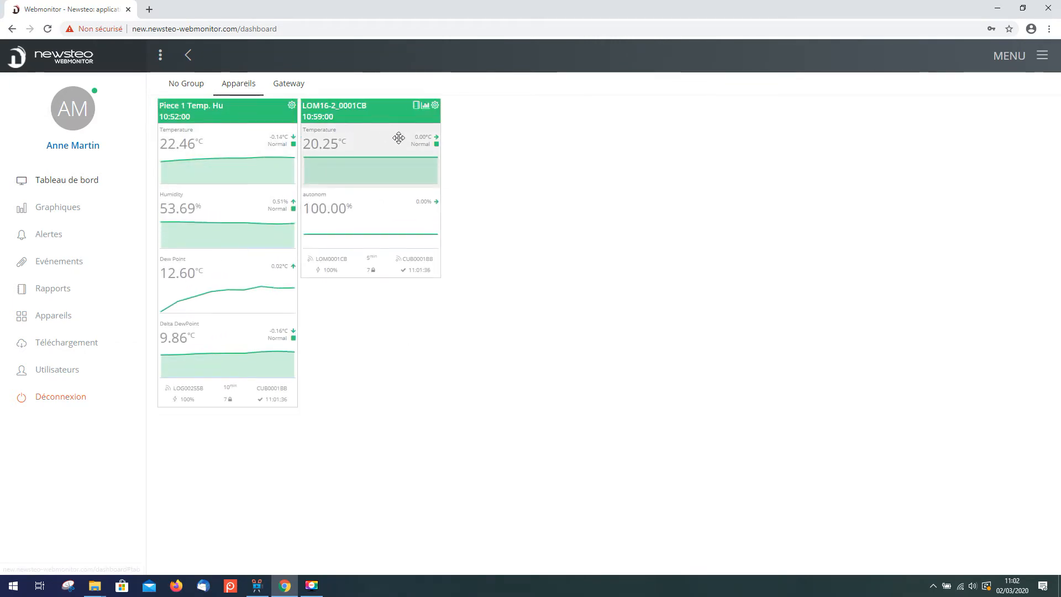
Chart Piece 1 Temp. Hu over the last 7 days and hide its Temperature and Humidity curves.
click(427, 106)
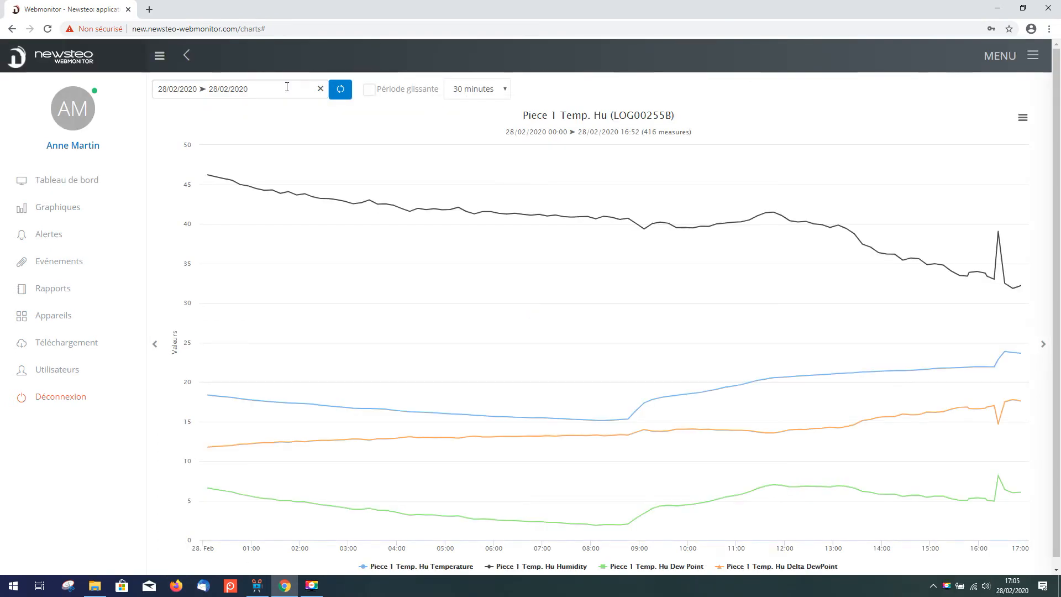
click(286, 87)
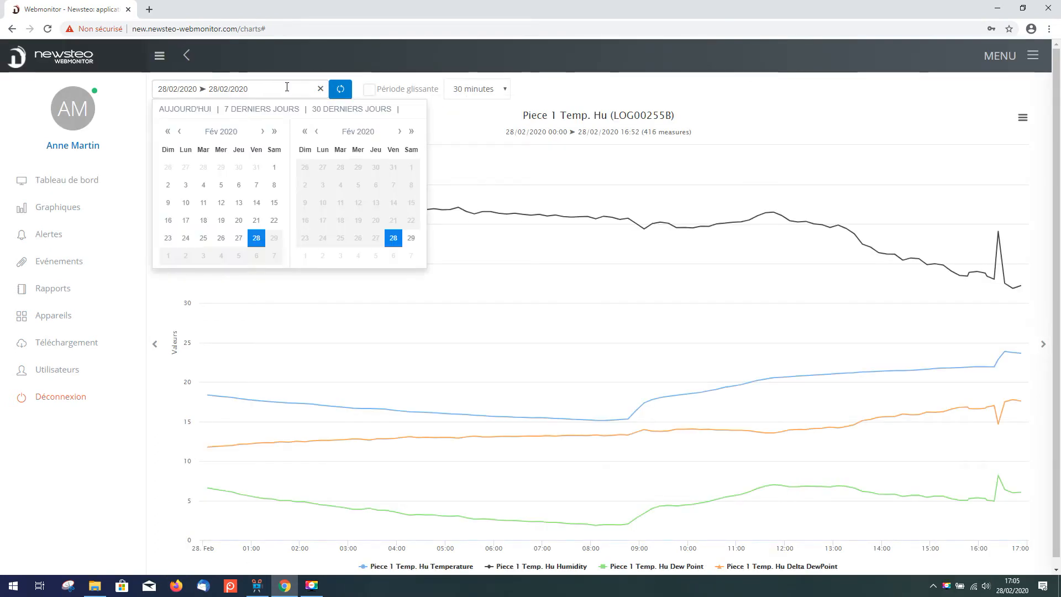
click(260, 110)
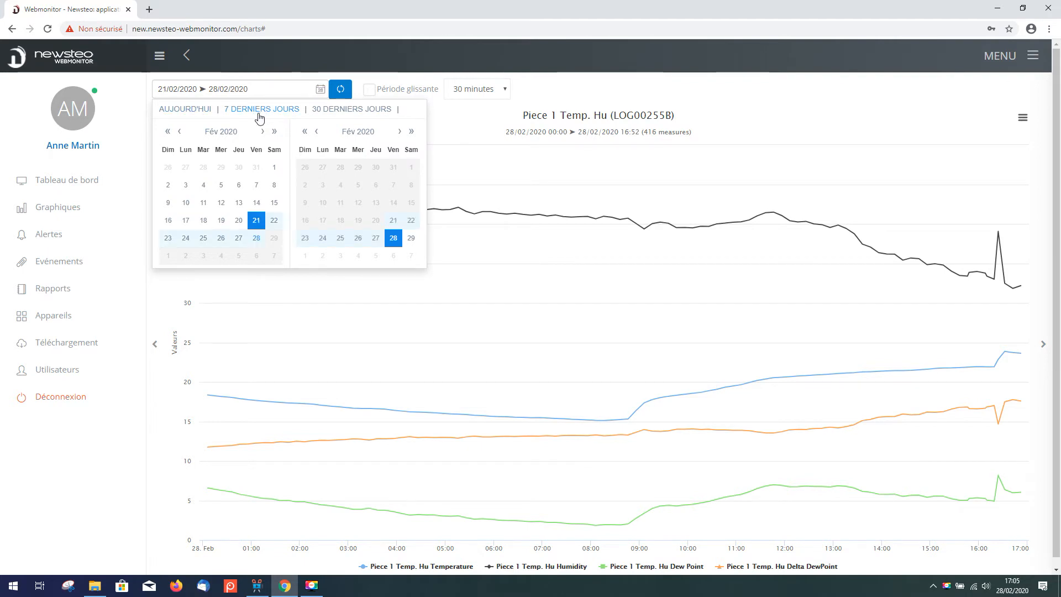
click(338, 90)
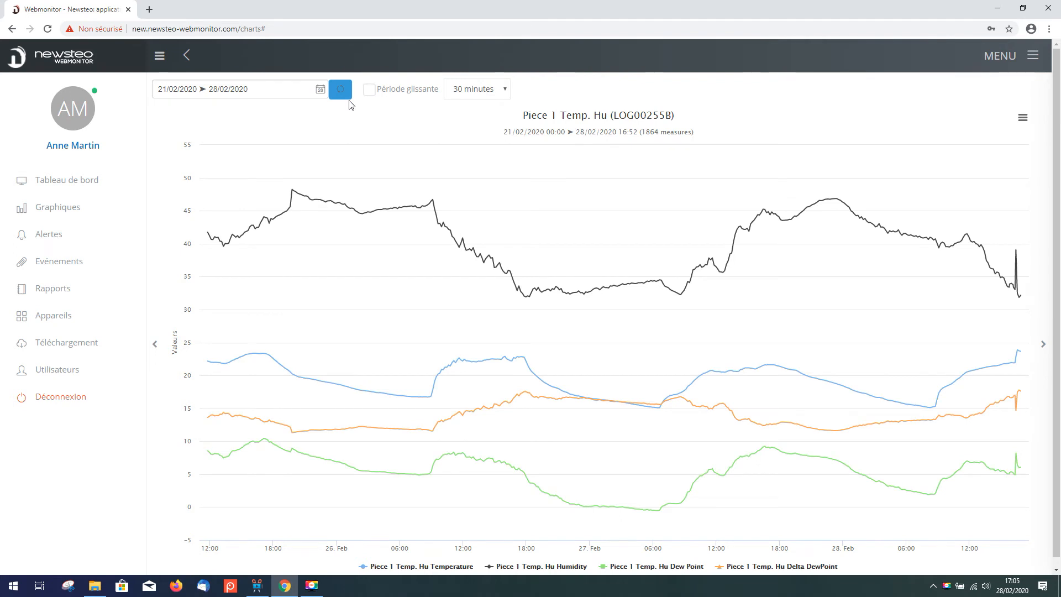
click(436, 567)
click(505, 566)
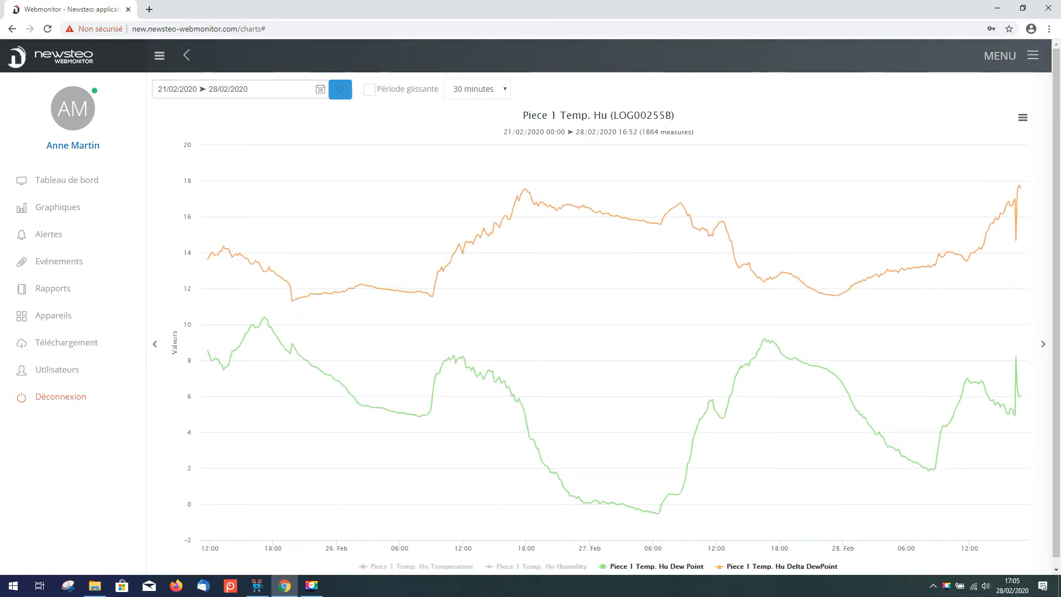
Return to the dashboard and display the chart of the saved filter "Filtre temperature".
click(61, 189)
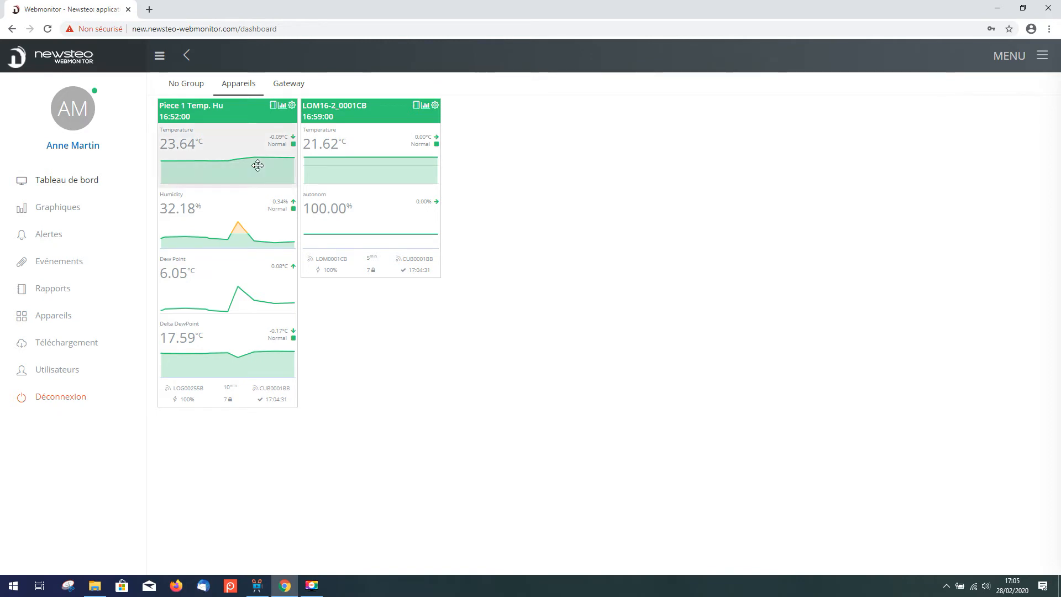
click(1017, 57)
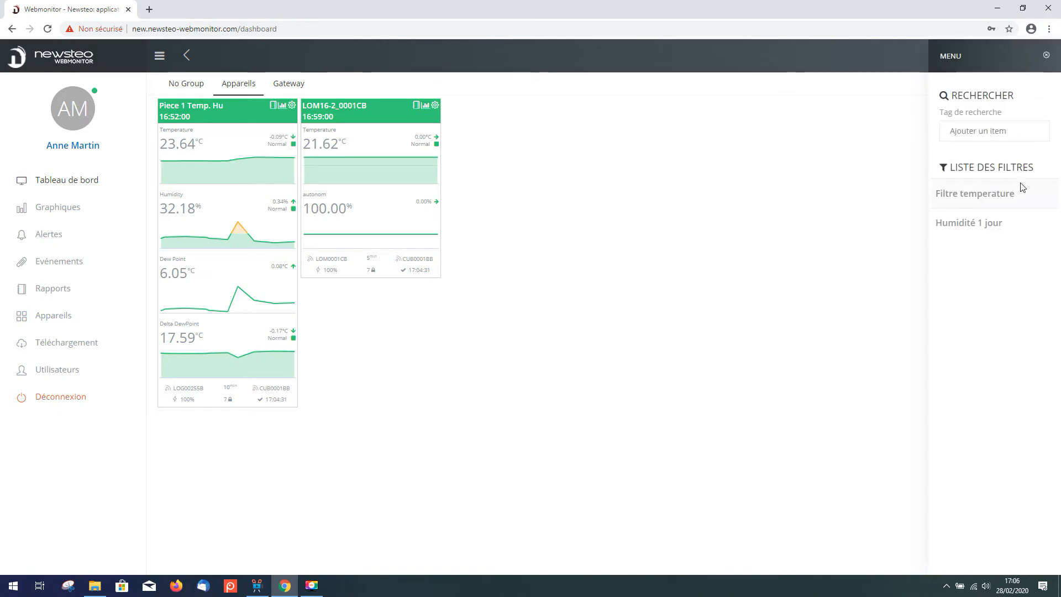
click(993, 194)
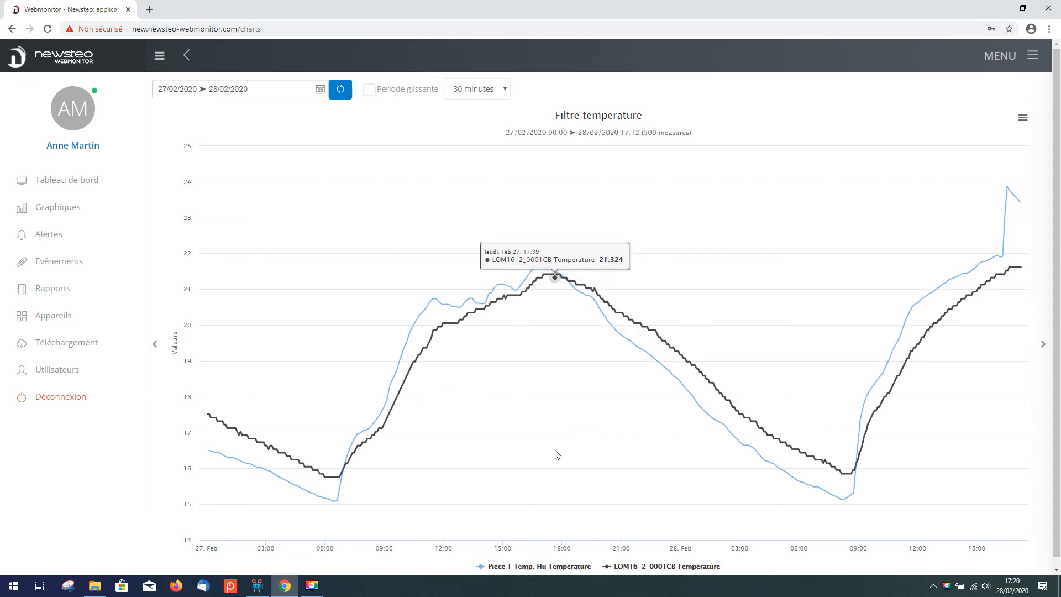
Configure a new chart without a filter for the Humidity sensor of Piece 1 Temp. Hu in the Appareils group, covering the last 3 days.
click(71, 209)
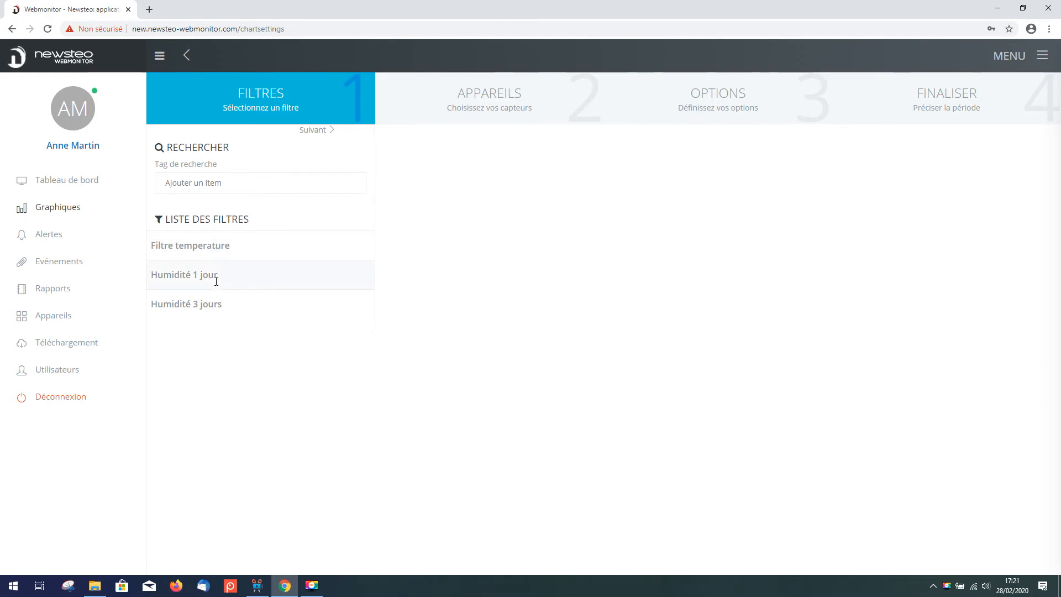
click(308, 131)
click(422, 188)
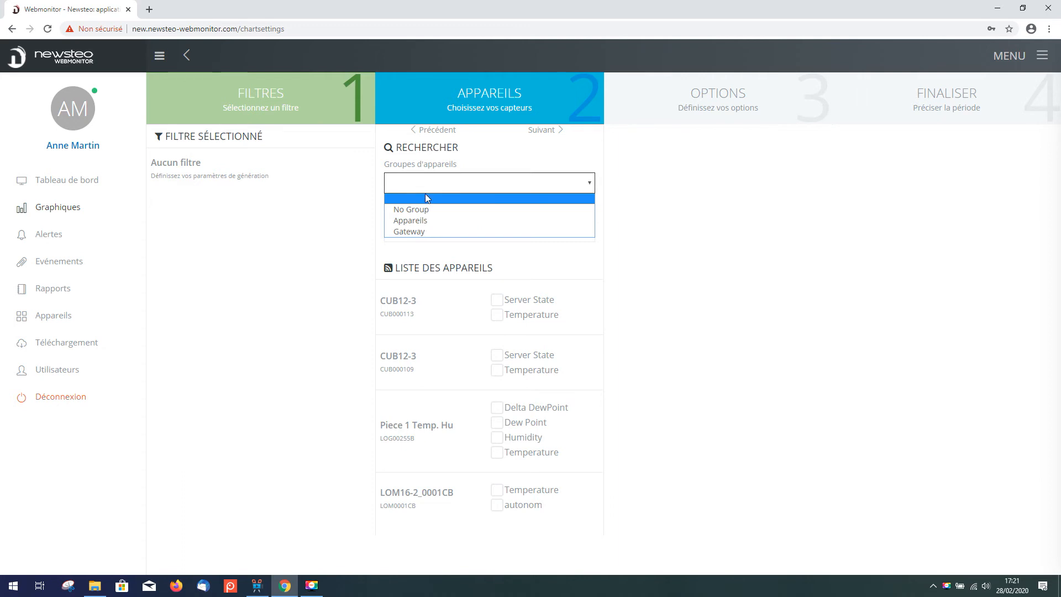
click(483, 220)
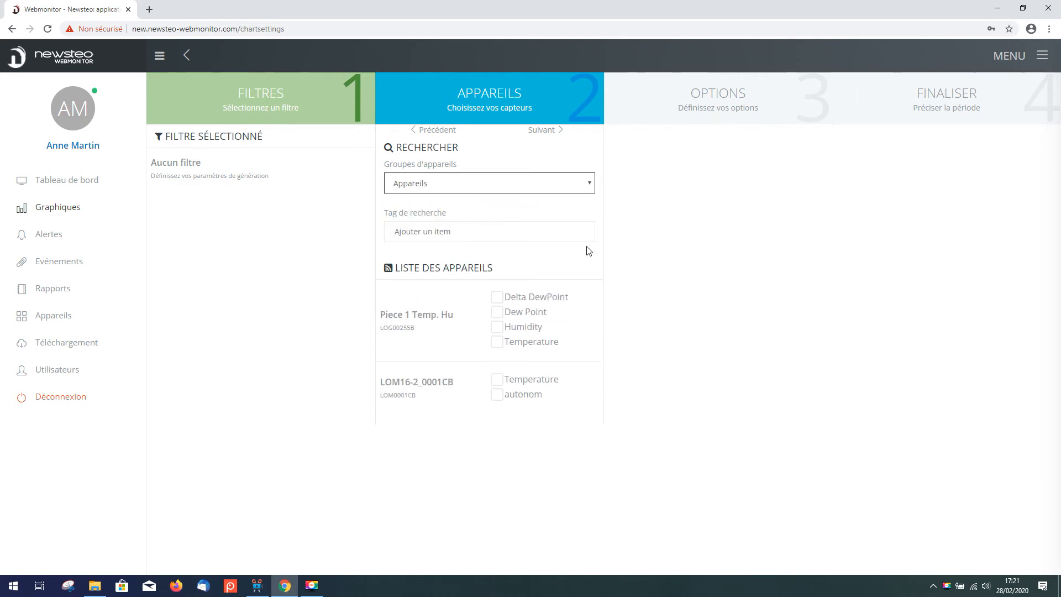
click(535, 333)
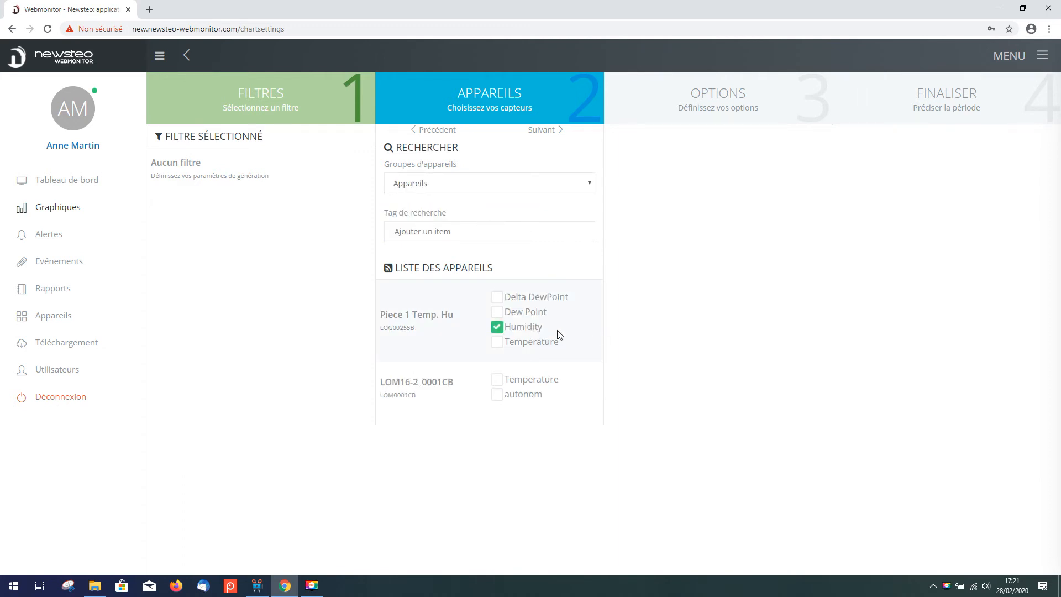
click(549, 133)
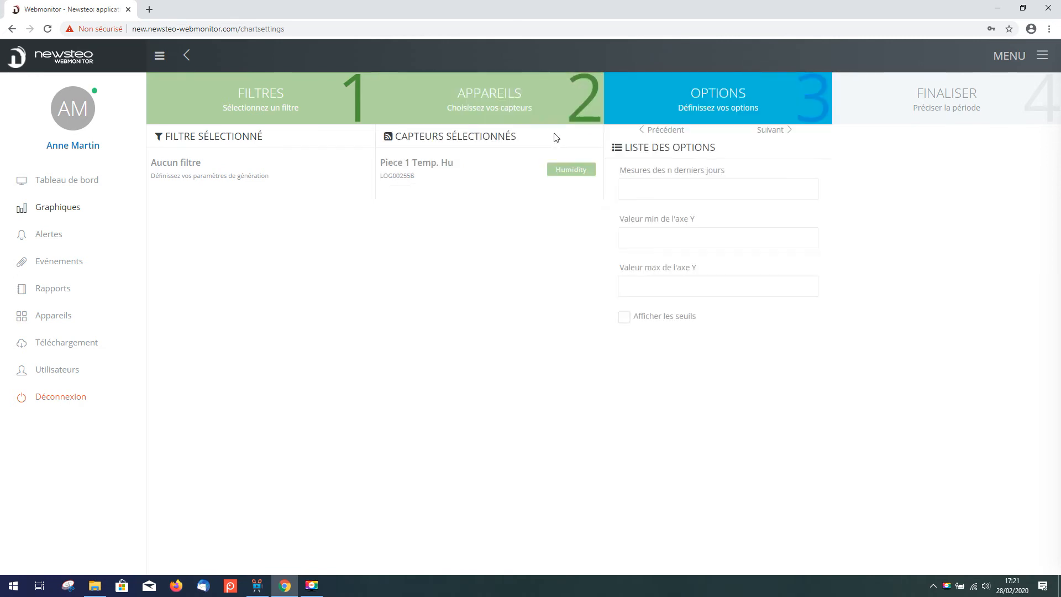
click(655, 184)
text(3)
click(769, 130)
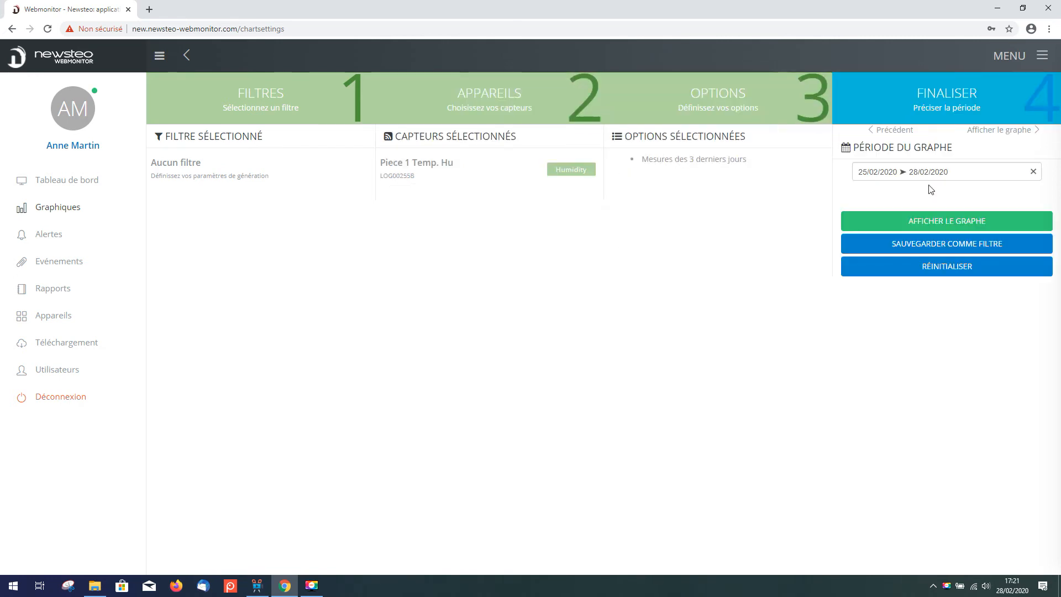
Save the chart settings as a filter named "Humidité 3 jours" and display its graph.
click(948, 244)
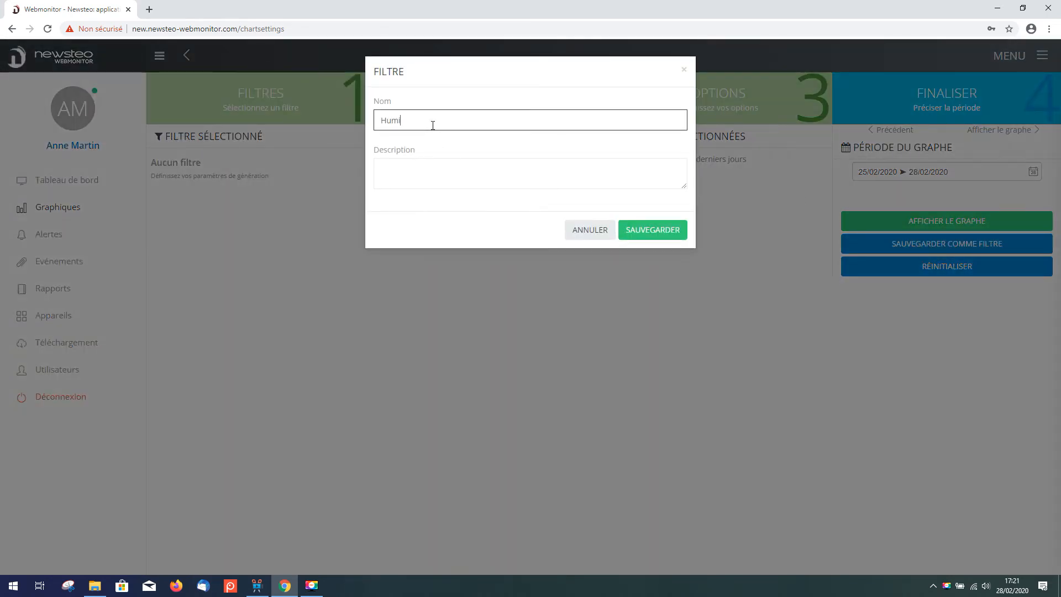
text(Humidité 3 jours)
click(644, 231)
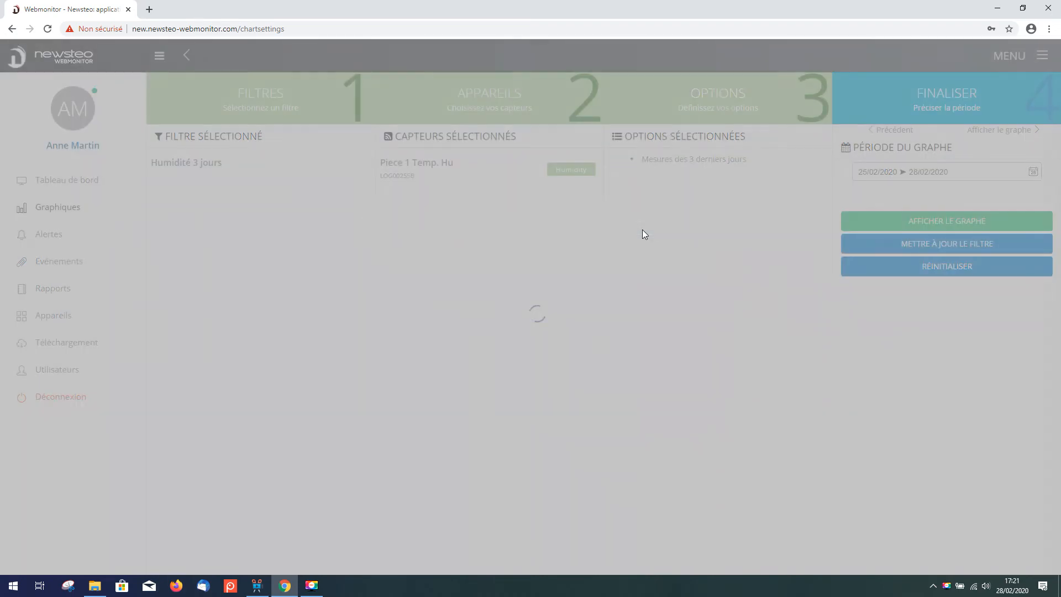
click(933, 227)
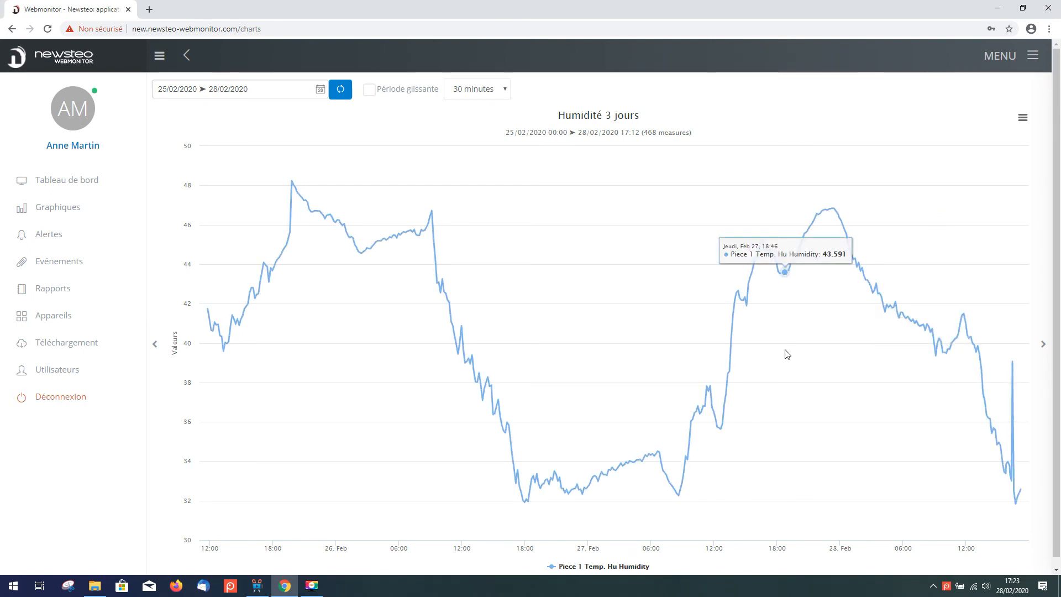
Look over the chart options and zoom the humidity graph in on 28 February, from about 03:00 to 17:00.
click(1033, 58)
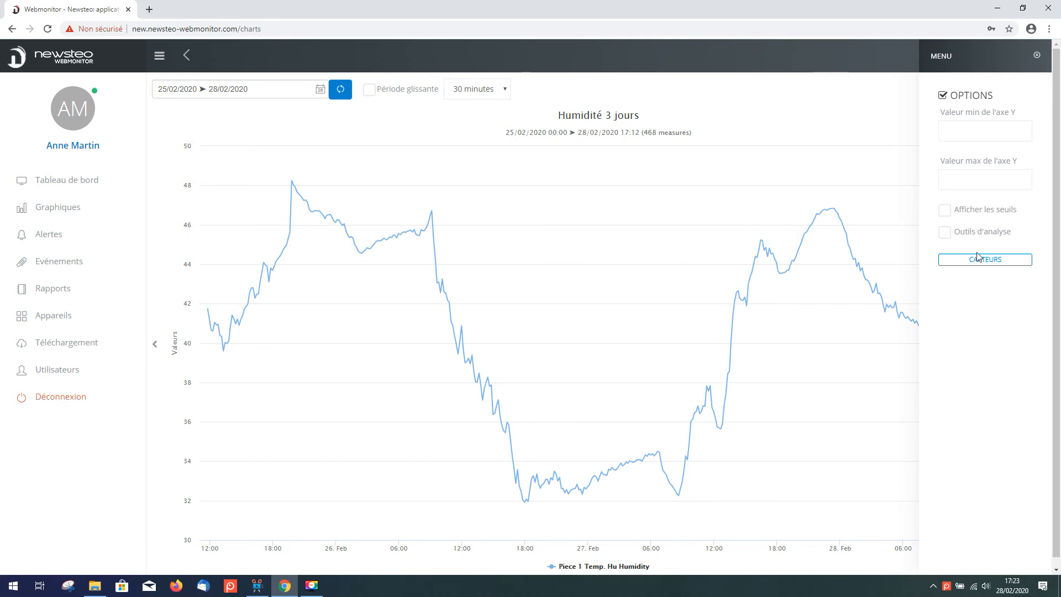
click(1037, 56)
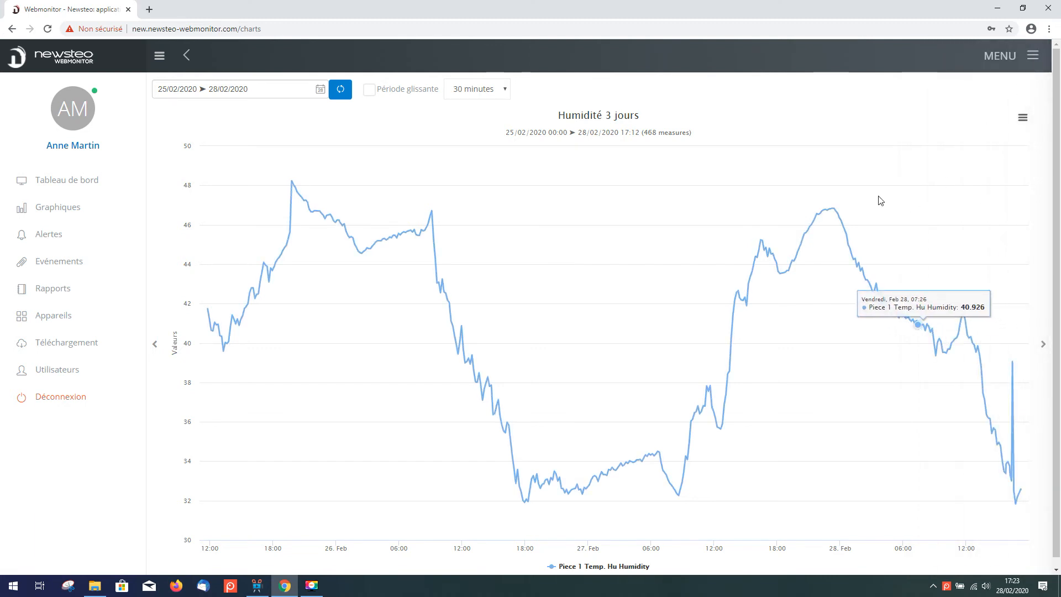
drag(1027, 517, 870, 156)
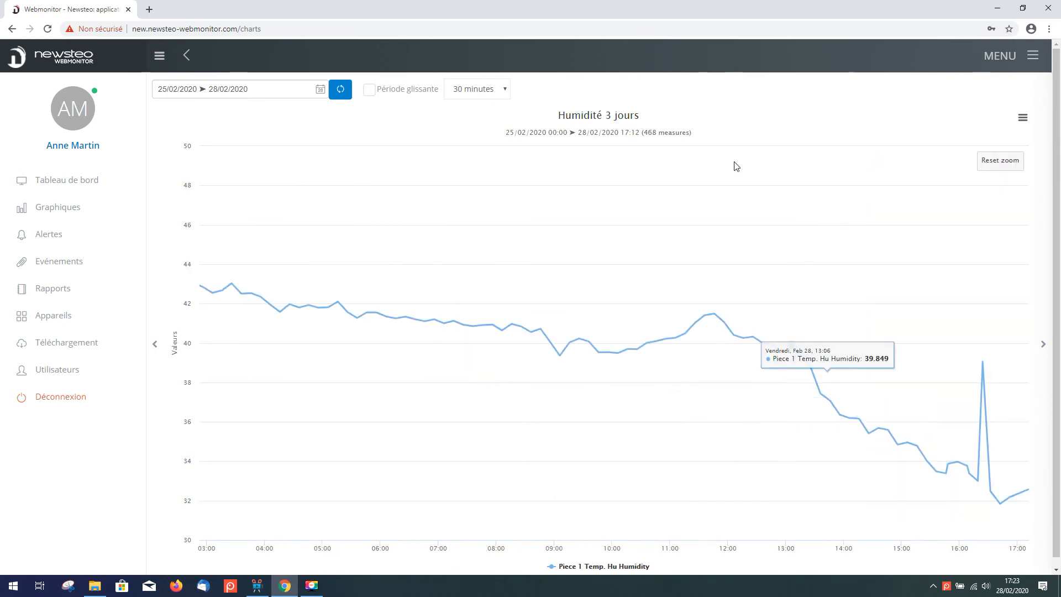
Enable the analysis tools and apply a custom high threshold of 40 to the humidity chart.
click(1031, 57)
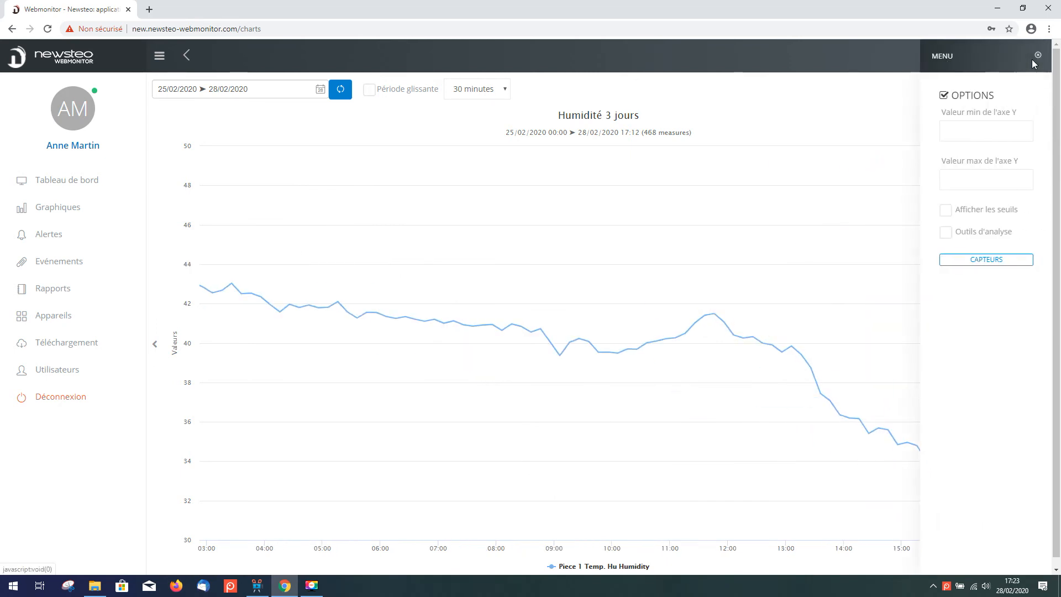
click(945, 235)
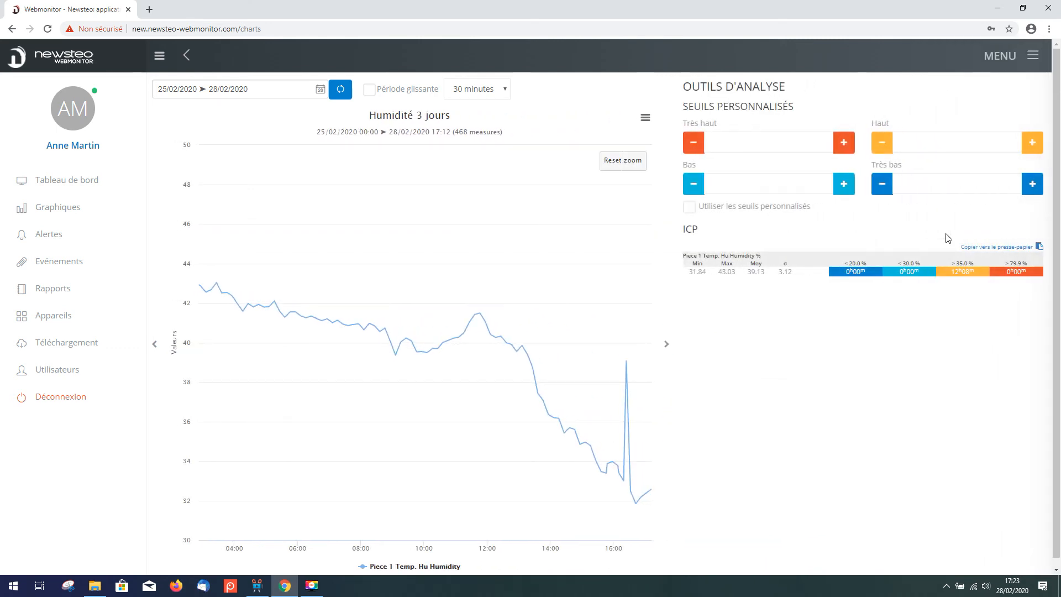
click(910, 145)
text(40)
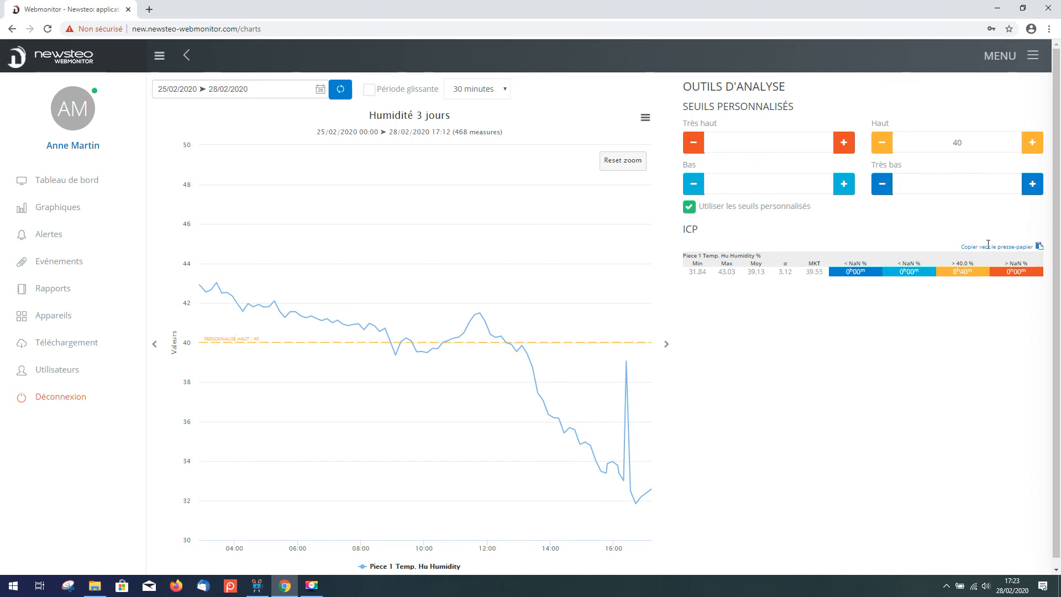
mouse_move(972, 266)
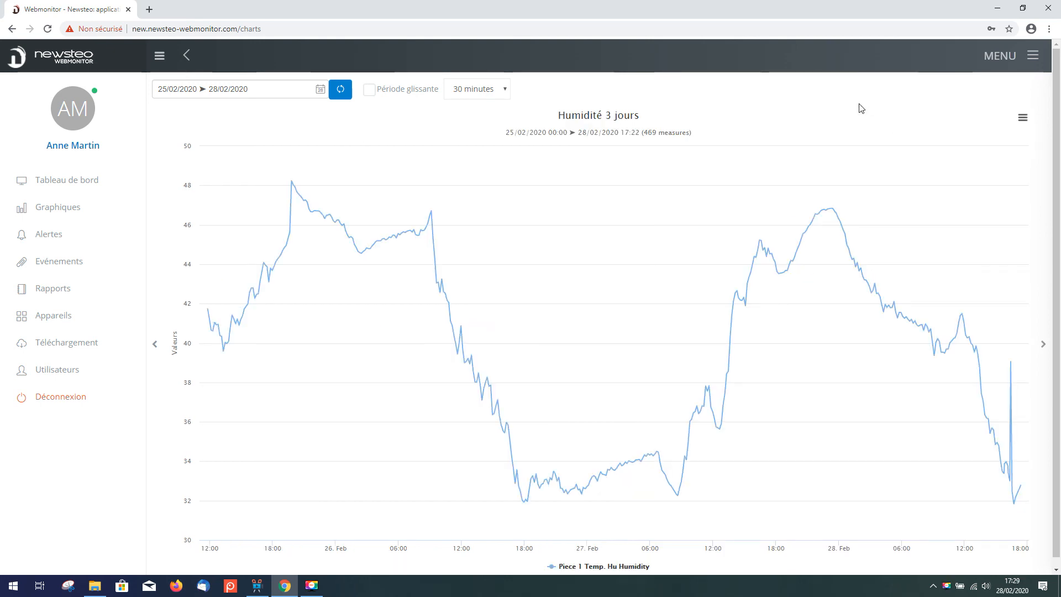
Add the Temperature sensor of LOM16-2_0001CB to the "Humidité 3 jours" chart.
click(1032, 55)
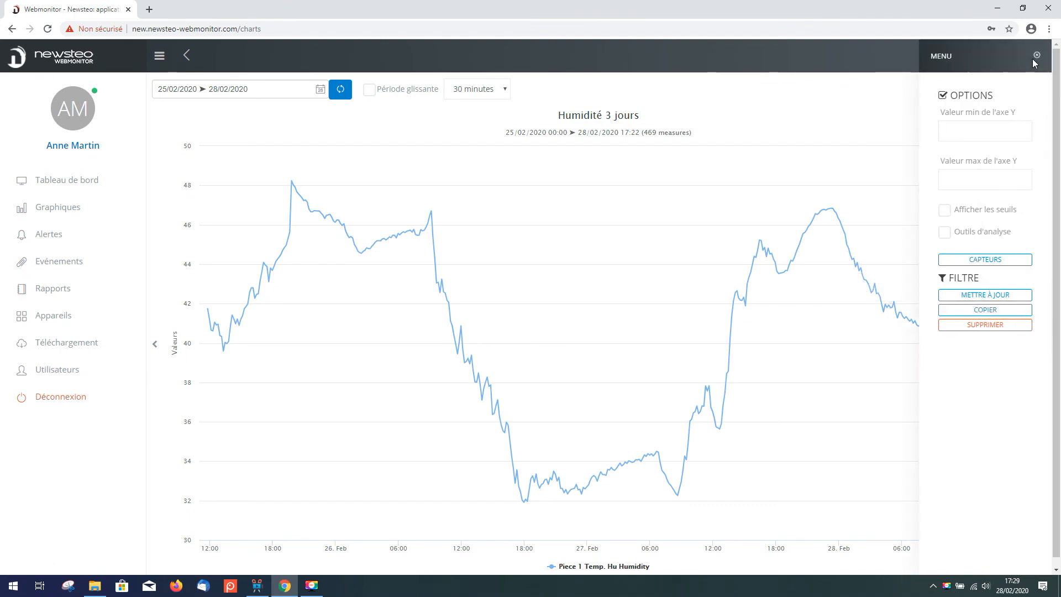
click(985, 259)
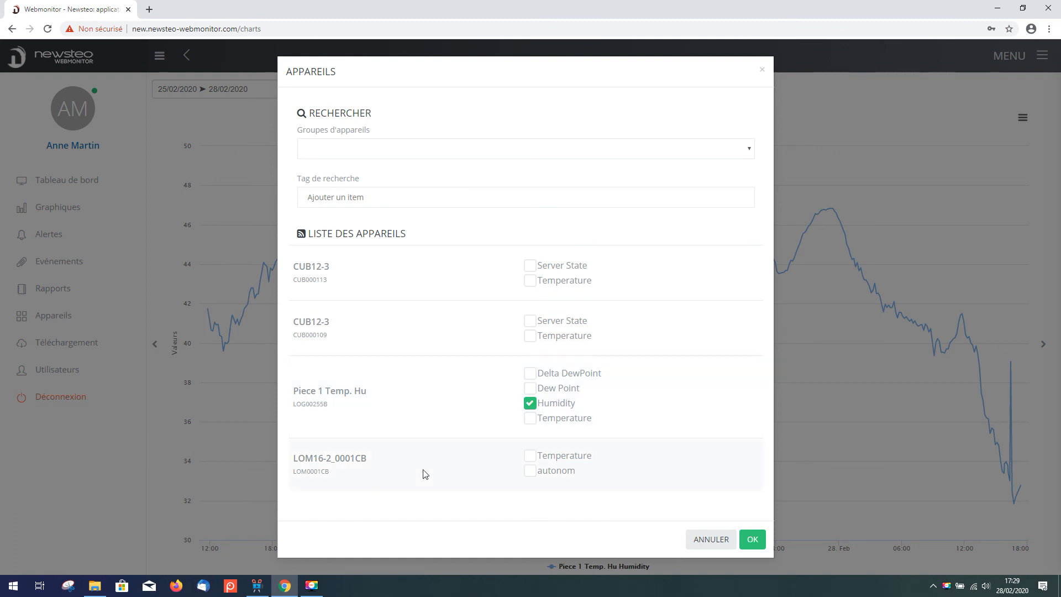
click(558, 457)
click(755, 540)
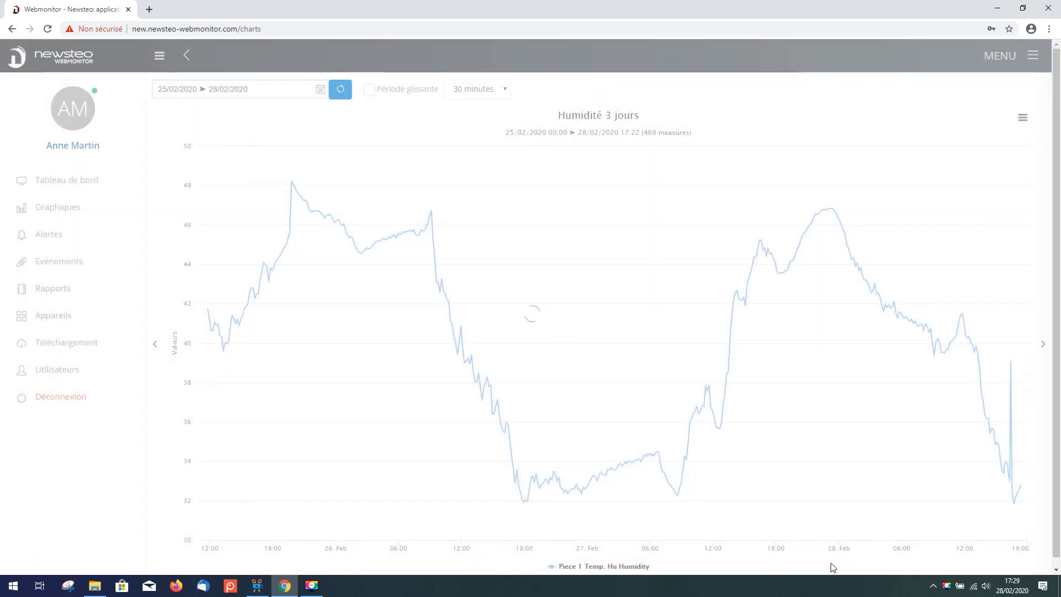